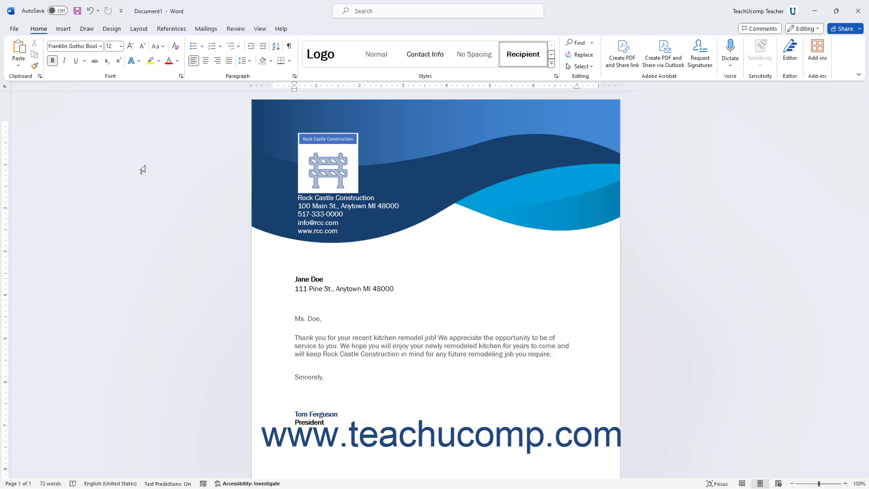
Bring up the letter's Save As page from the File tab to see its save locations
left_click(14, 29)
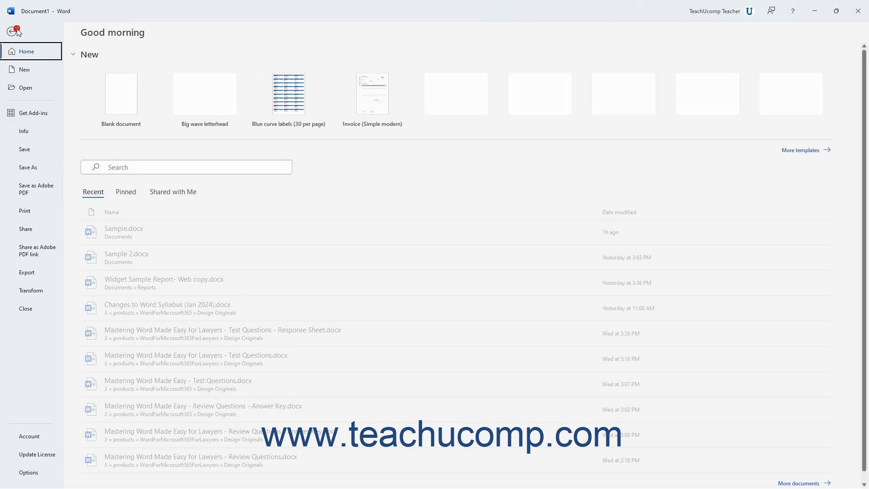
left_click(40, 169)
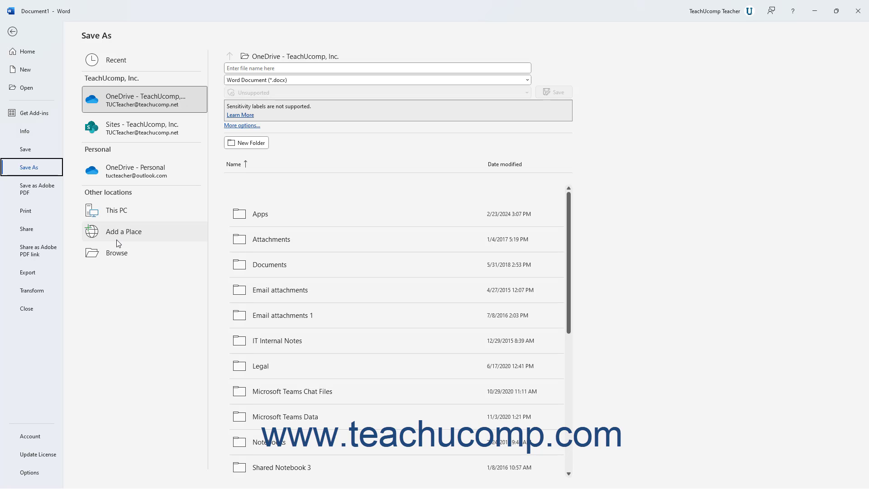
left_click(147, 59)
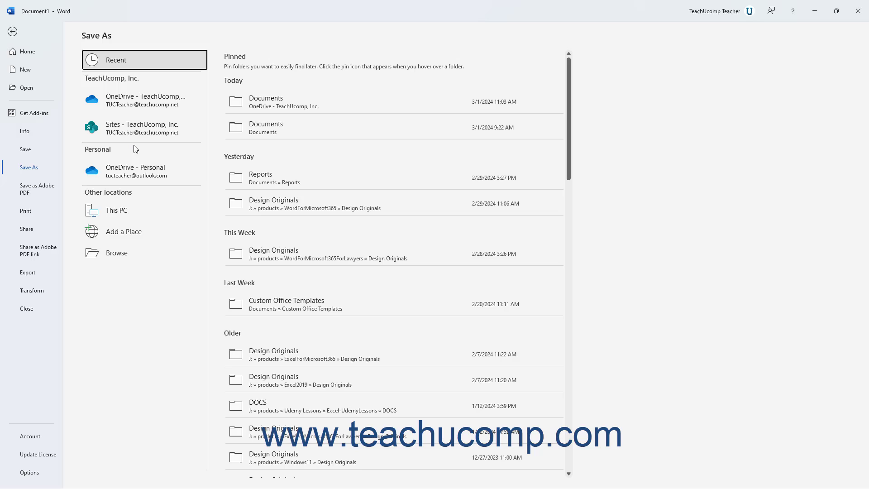
left_click(127, 207)
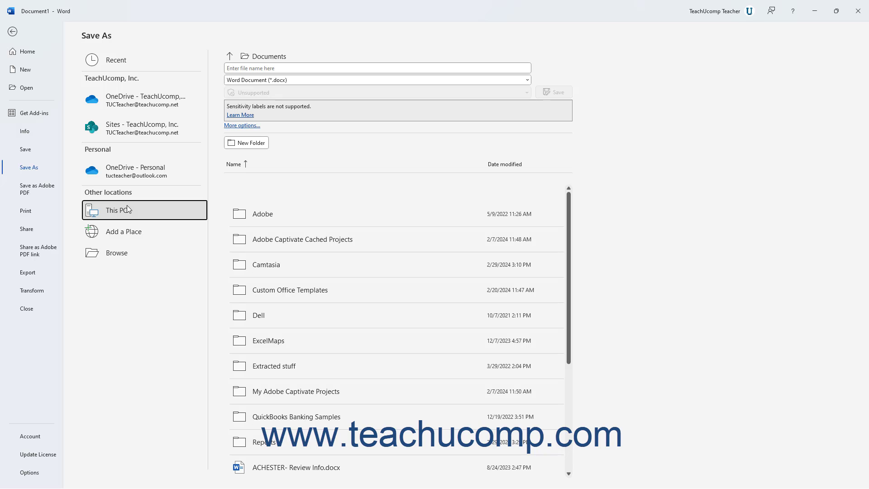
left_click(156, 102)
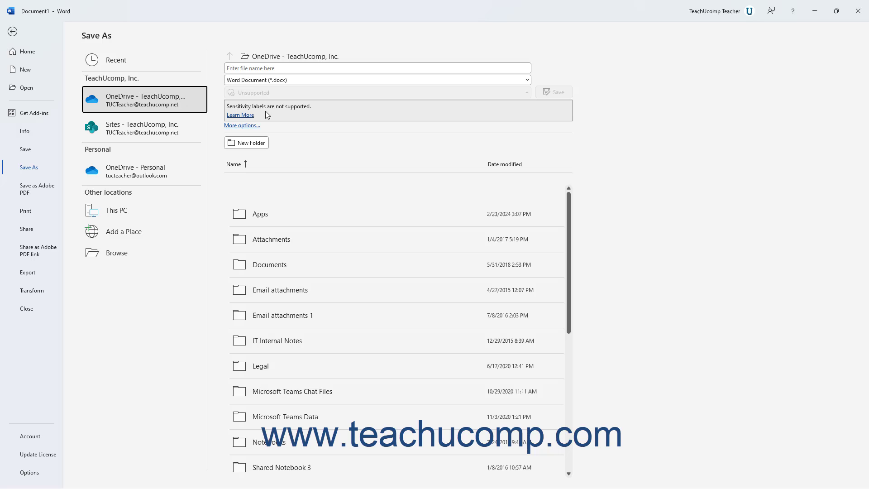
Try adding Box as a place, dismiss its sign-in, then show This PC's Documents folder
left_click(132, 237)
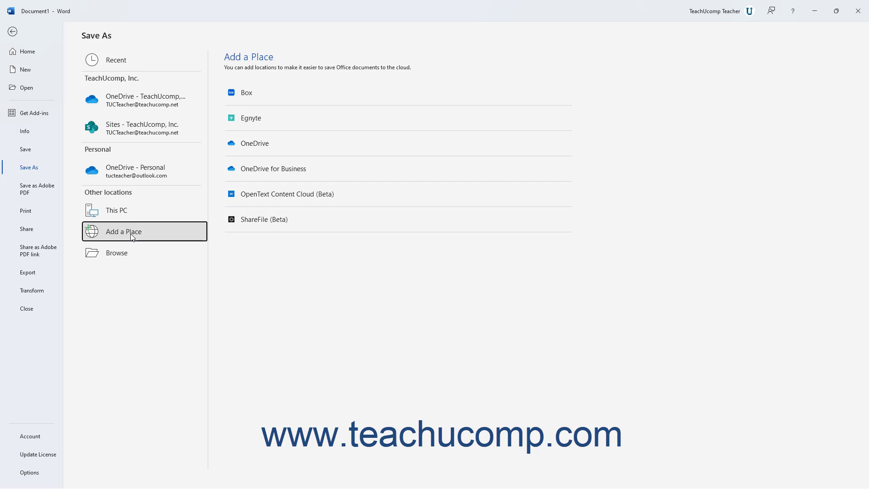
left_click(246, 99)
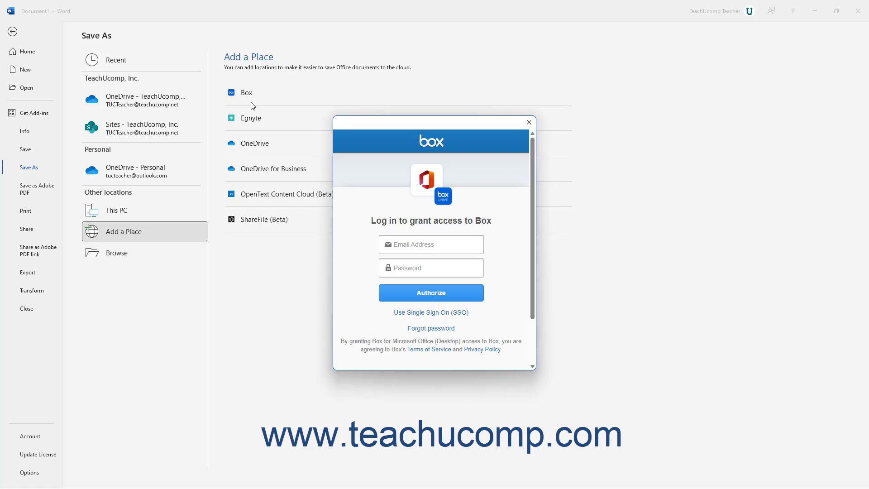
left_click(528, 122)
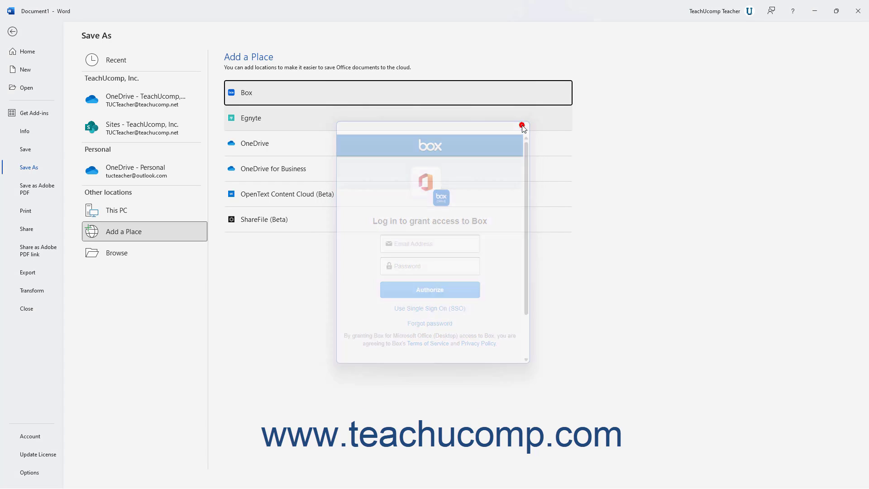
left_click(156, 210)
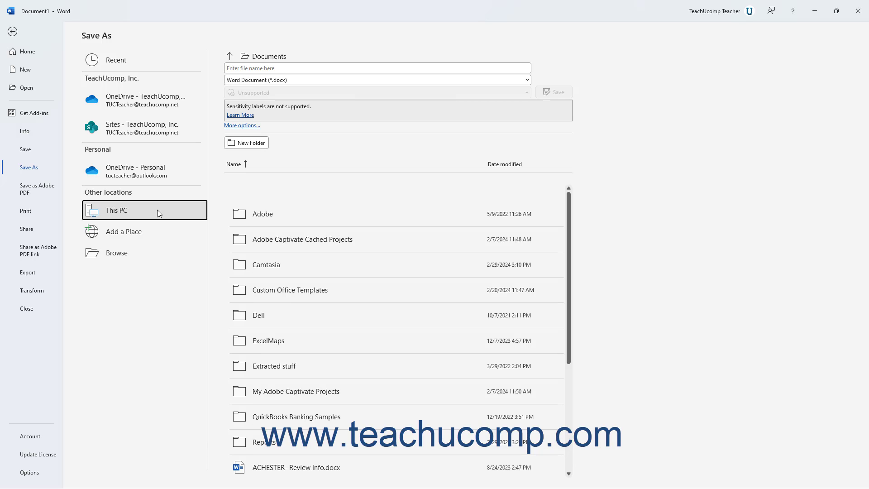
Navigate OneDrive - TeachUcomp > Sites - TeachUcomp, Inc. to the Annual Conference Planning Committee site
left_click(172, 104)
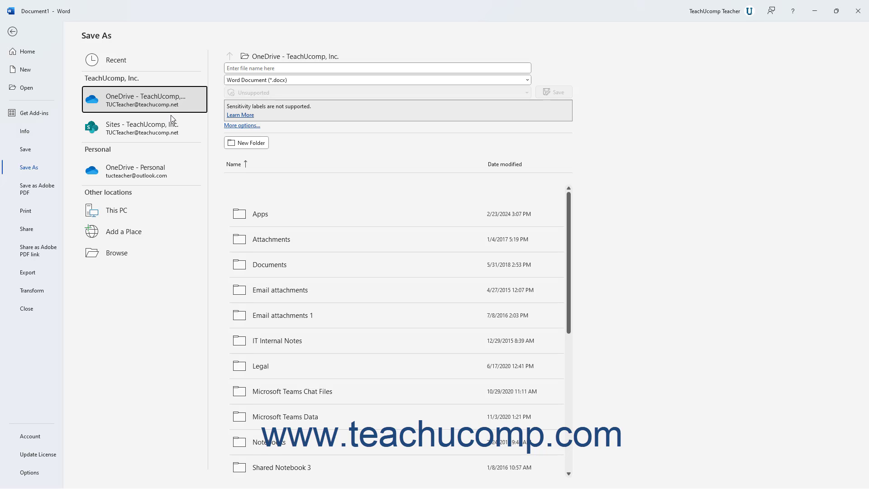
left_click(172, 128)
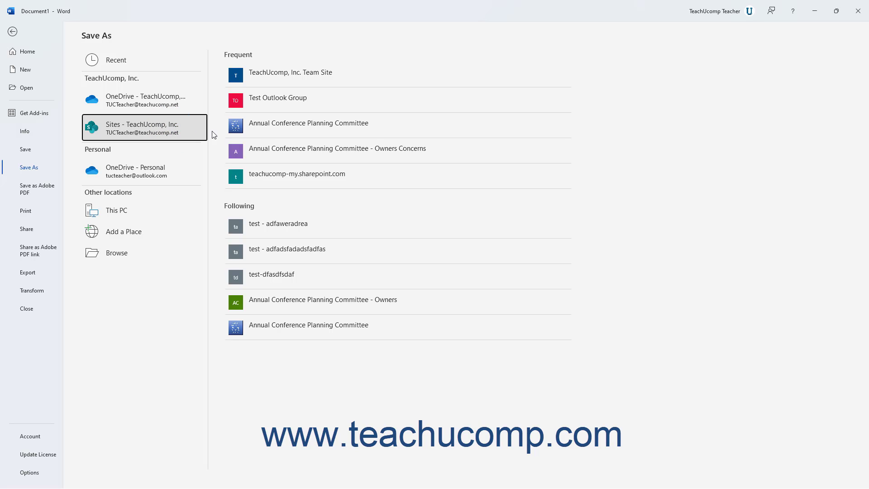
left_click(281, 130)
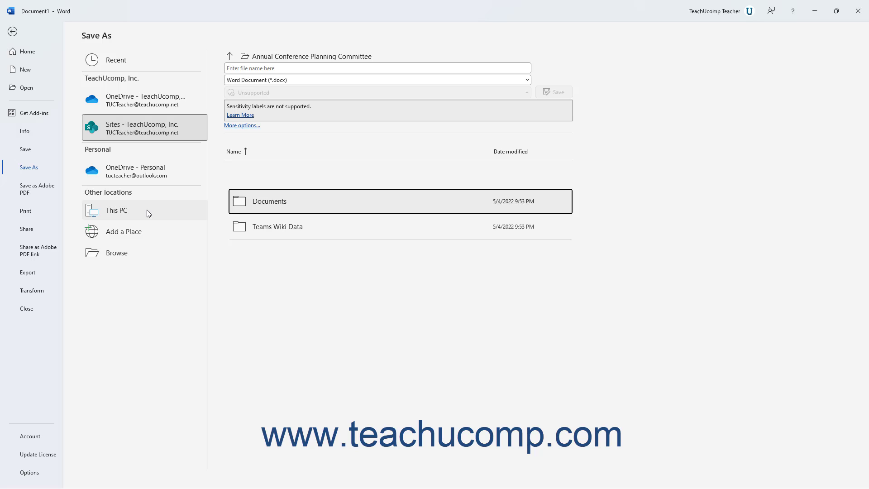
left_click(271, 210)
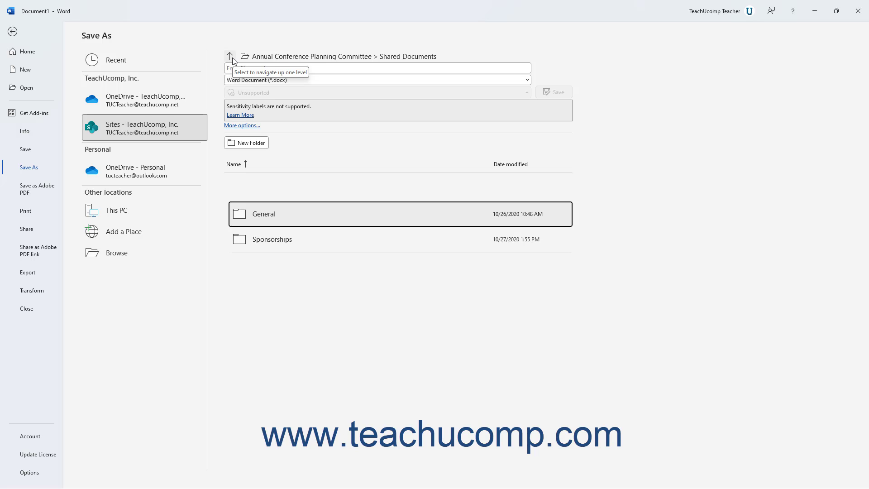
left_click(231, 56)
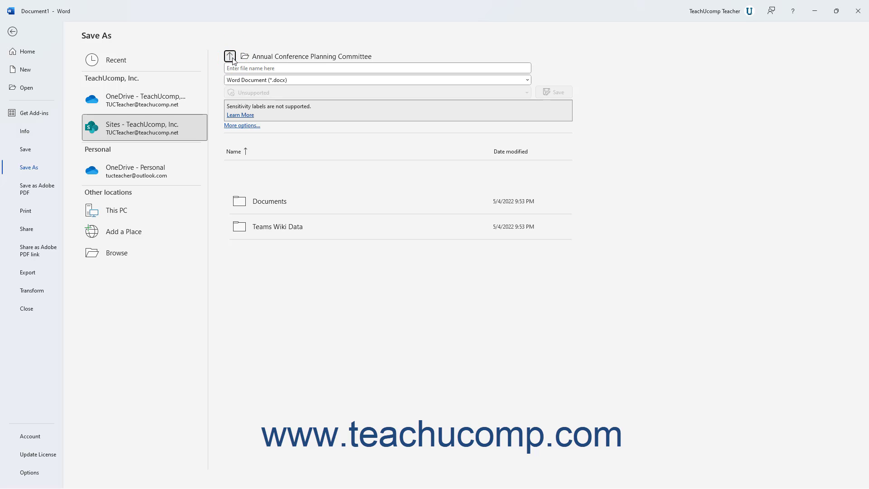
left_click(235, 68)
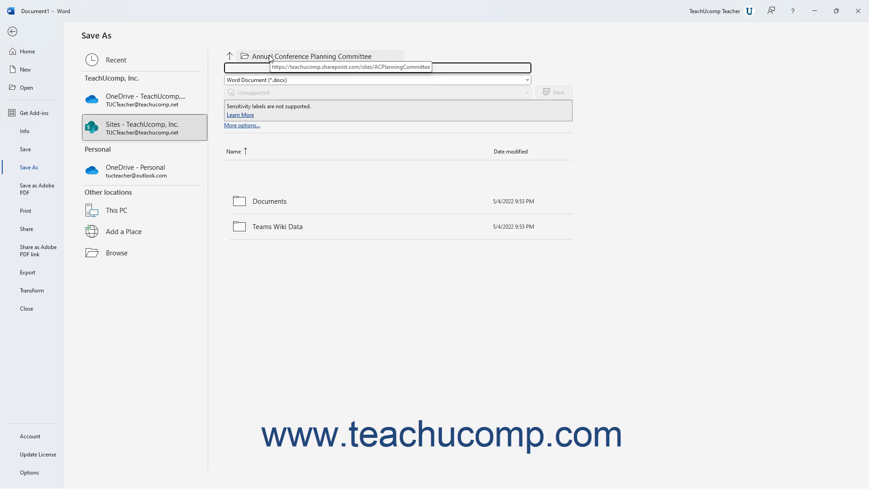
Save the letter to OneDrive - TeachUcomp as a Word Document (.docx) titled as a thank-you letter to its recipient
left_click(176, 105)
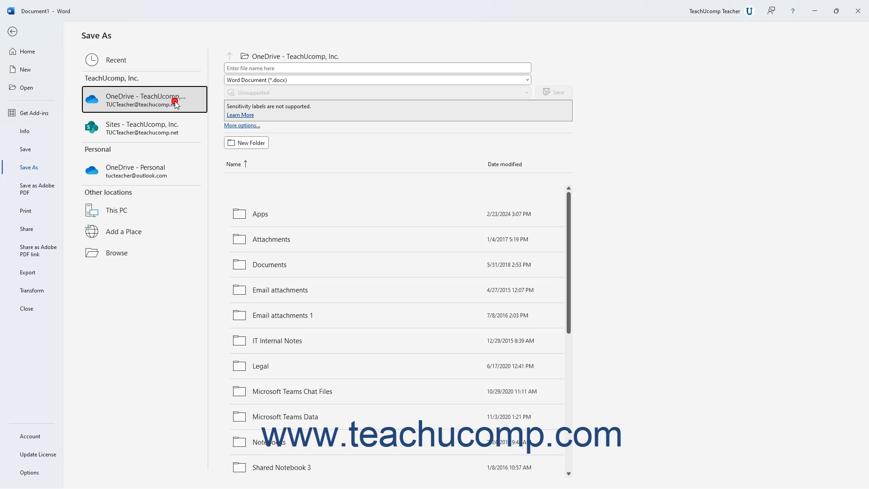
left_click(243, 68)
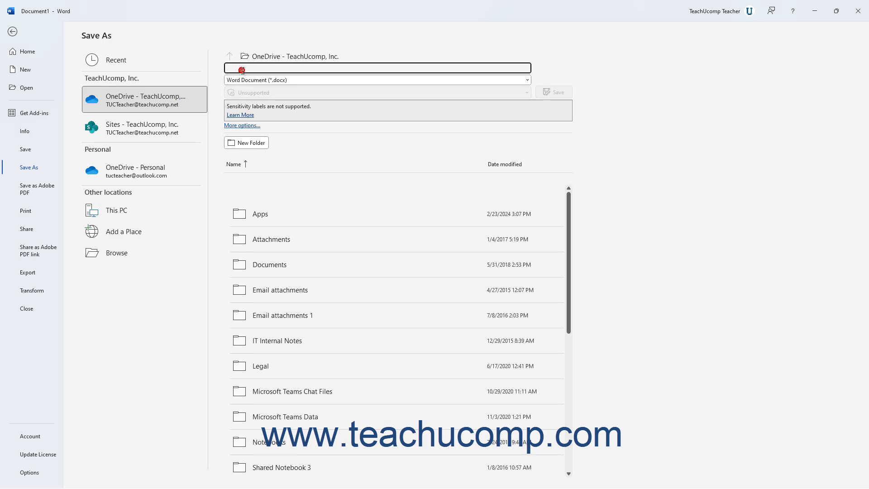
type("Thank you ")
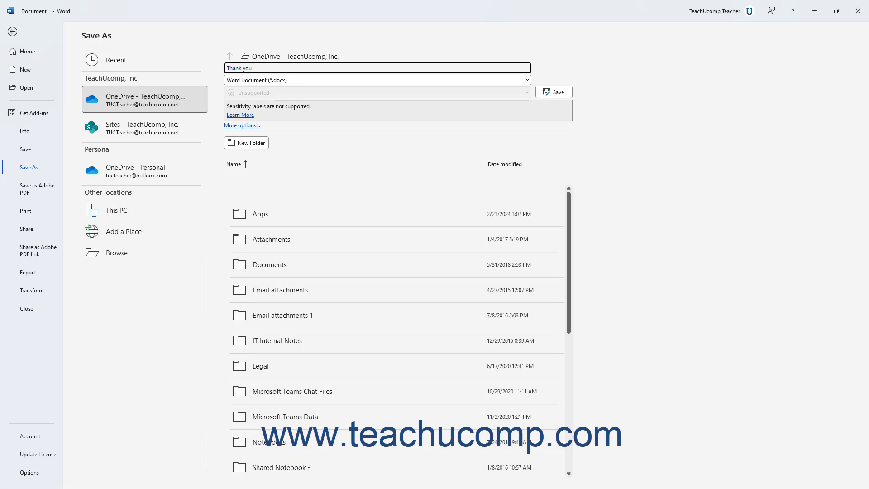
type("letter- Jane Doe")
left_click(429, 82)
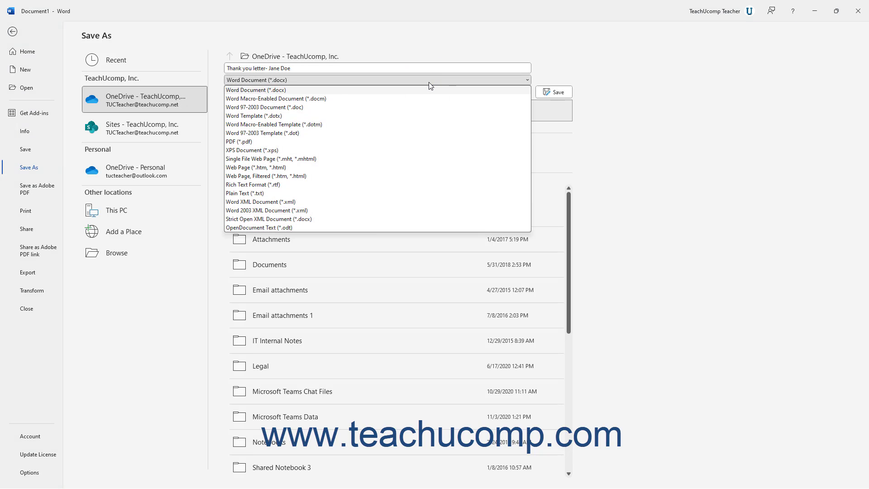
left_click(430, 83)
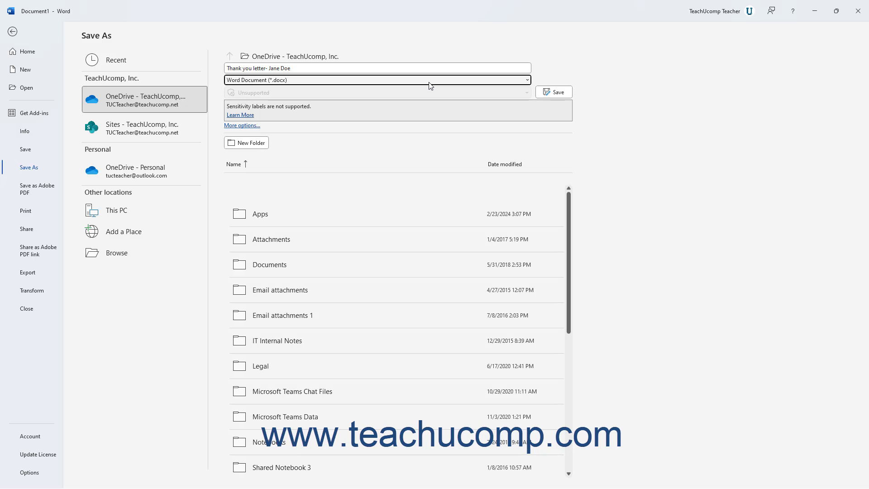
left_click(393, 96)
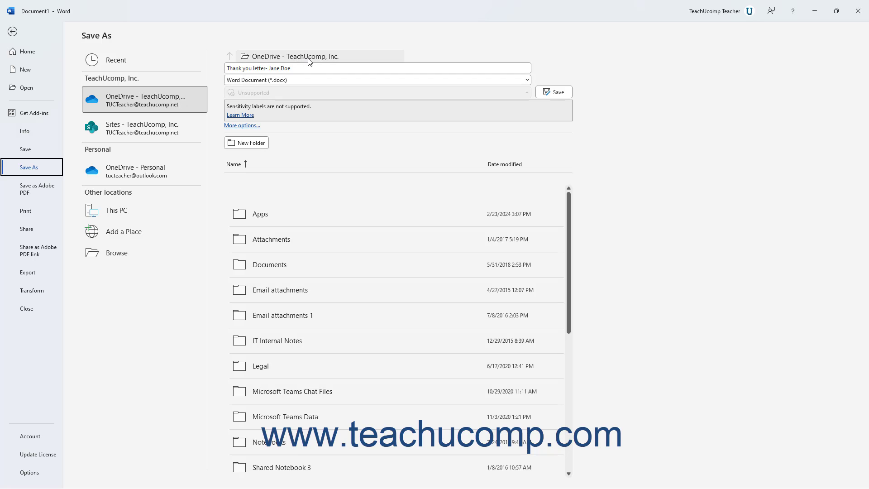
left_click(546, 93)
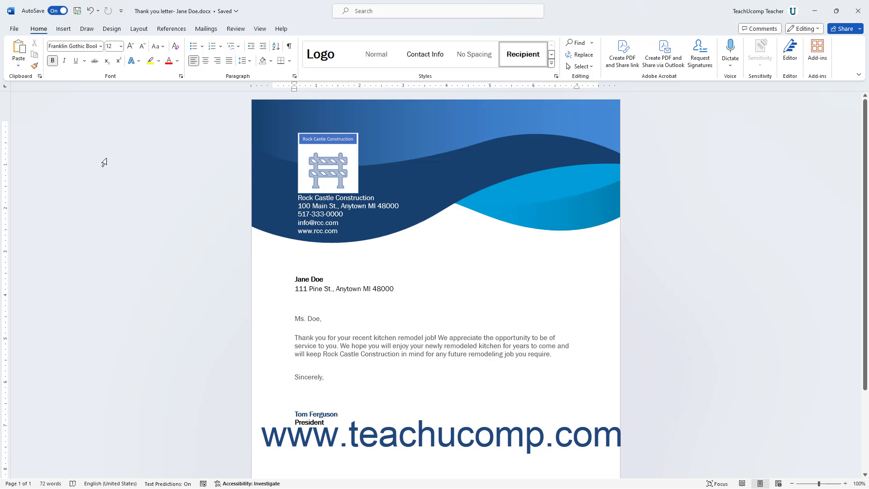
Create a new blank document and bring up its Save As location choices
left_click(14, 30)
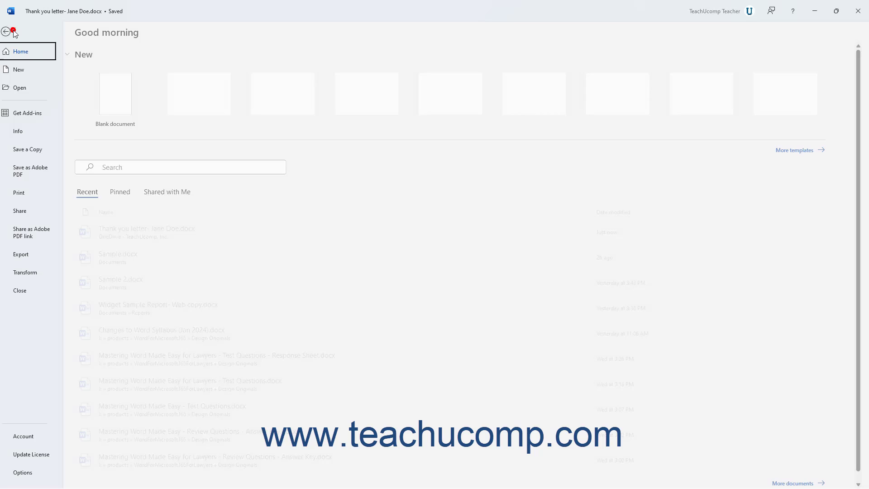
left_click(124, 95)
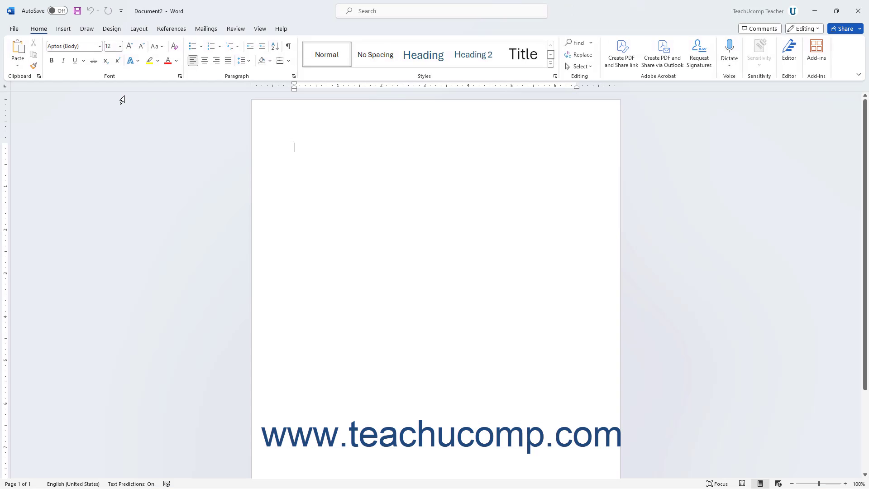
left_click(16, 31)
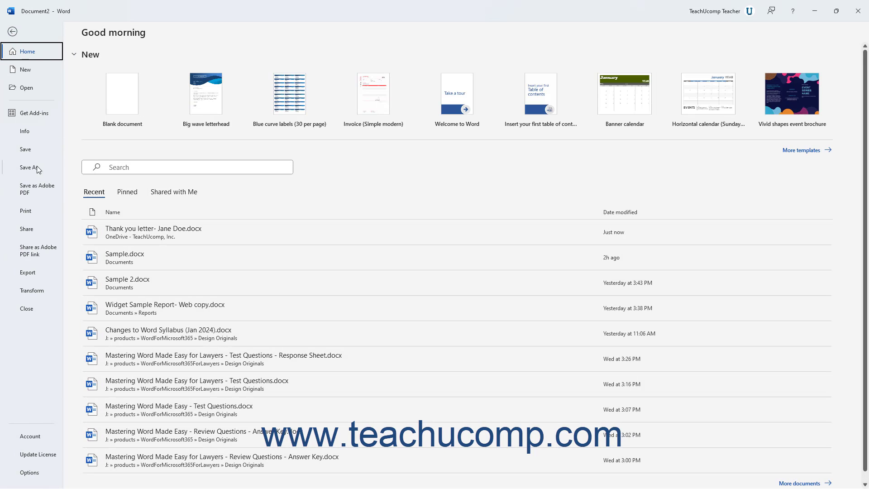
left_click(39, 170)
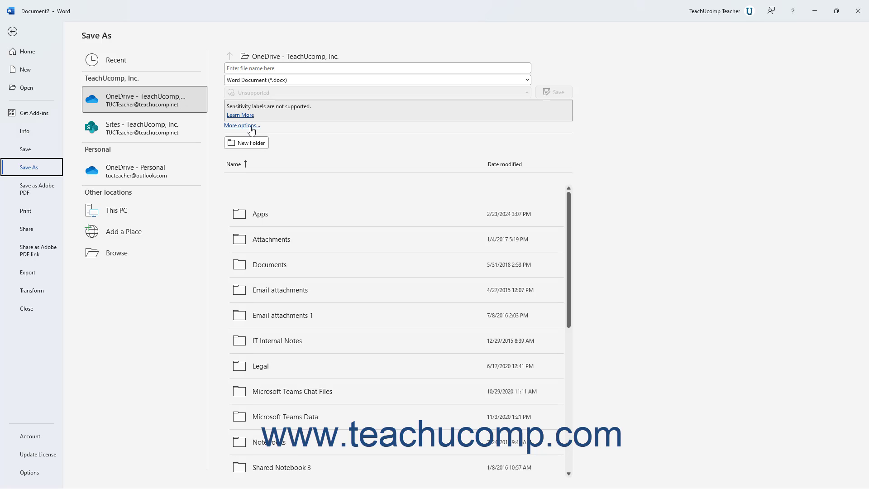
Open the Save As dialog and point it to this PC's Documents folder
left_click(114, 256)
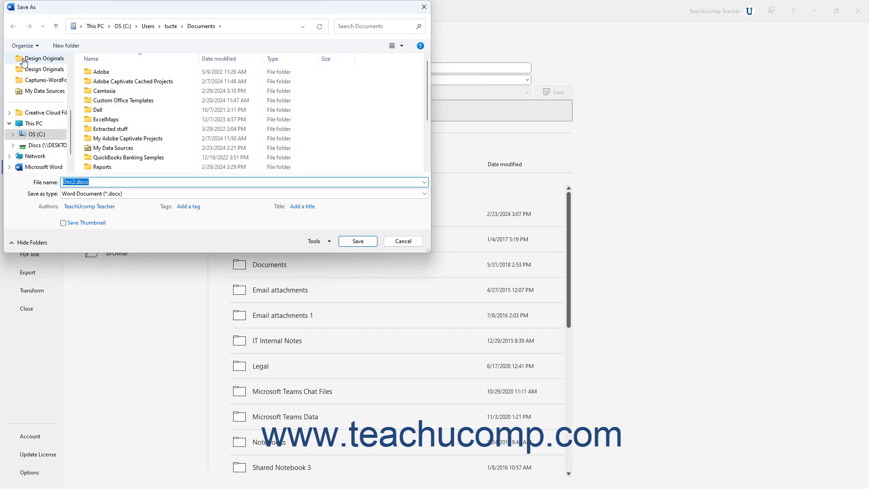
left_click(48, 10)
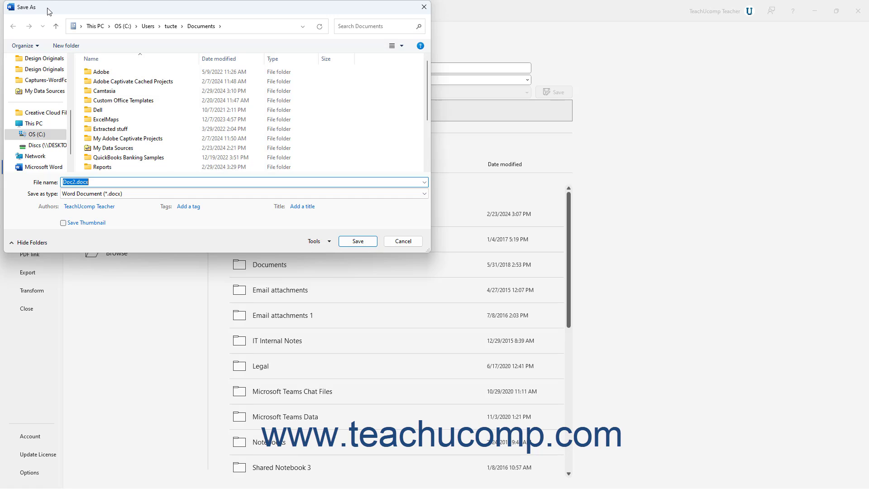
left_click(238, 28)
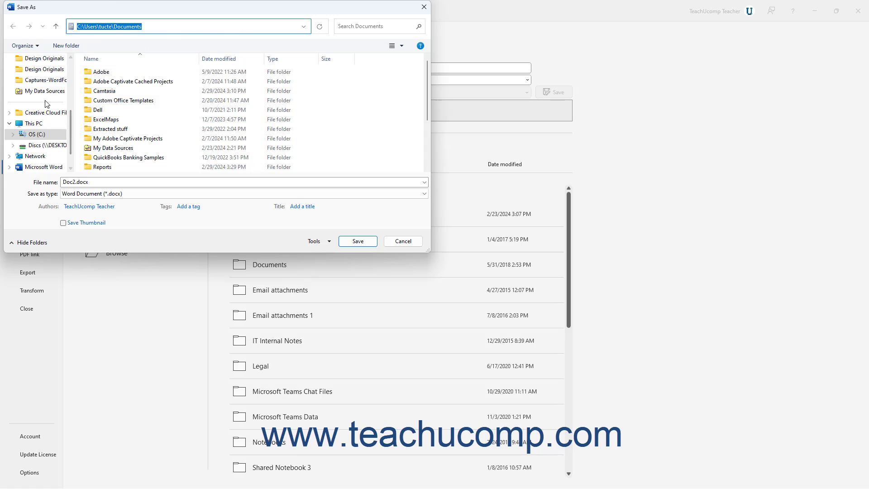
scroll(48, 97, "up", 2)
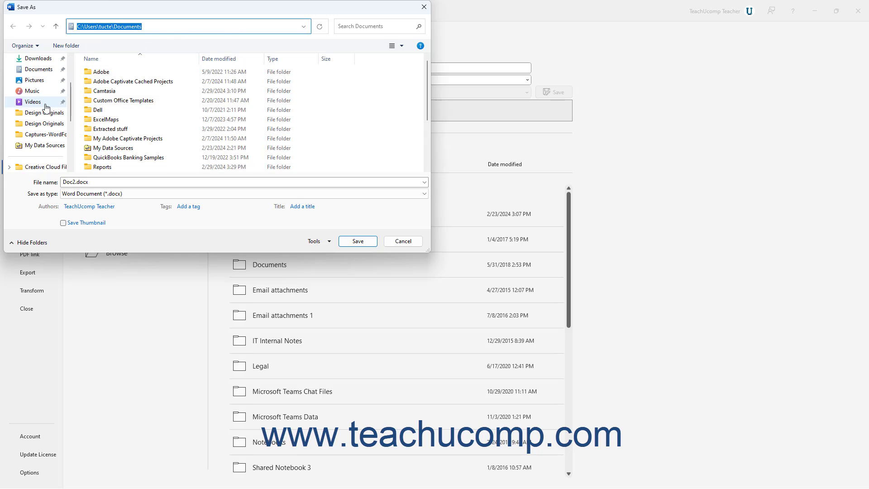
left_click(48, 71)
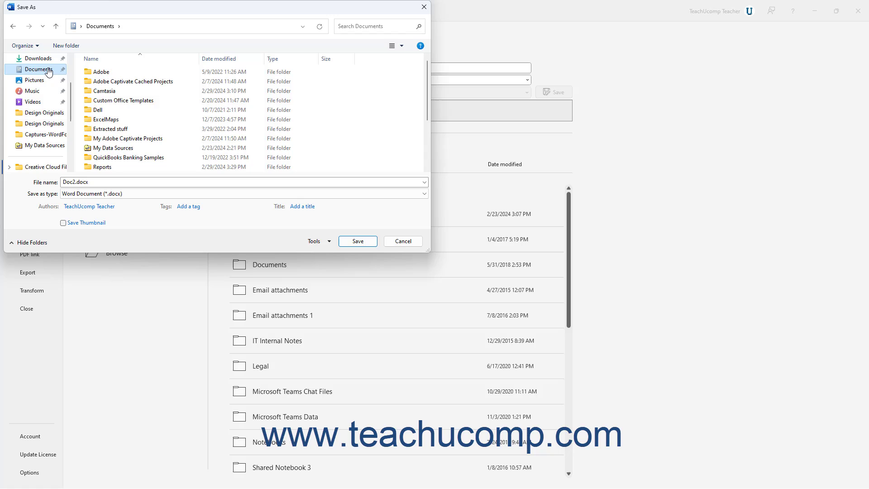
Name the file 'My New Document' and keep the Word Document (*.docx) type
left_click(95, 183)
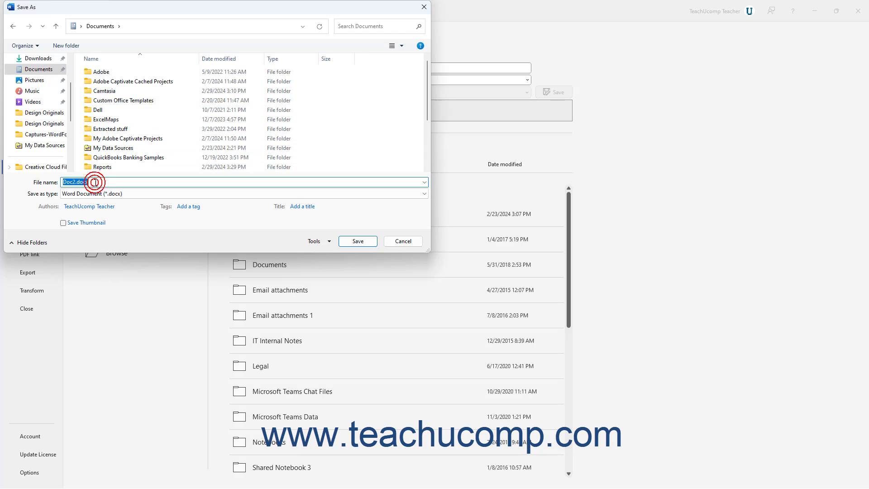
type("My New Document")
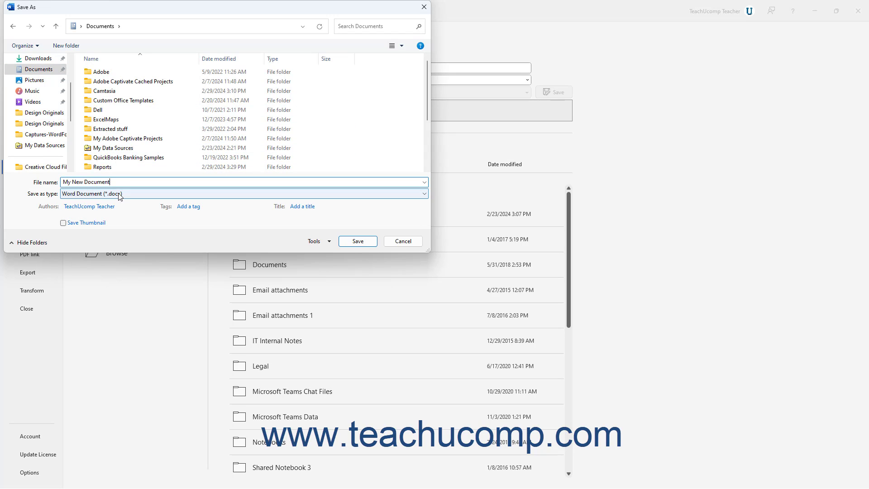
left_click(134, 195)
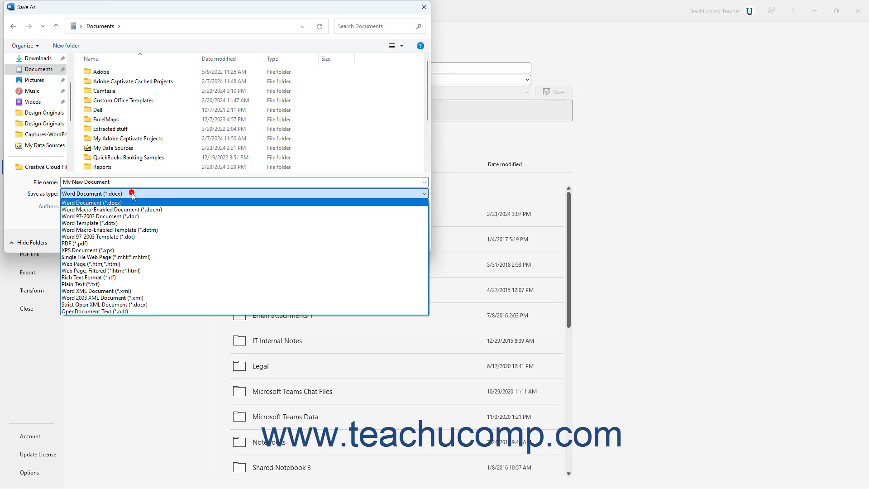
left_click(132, 192)
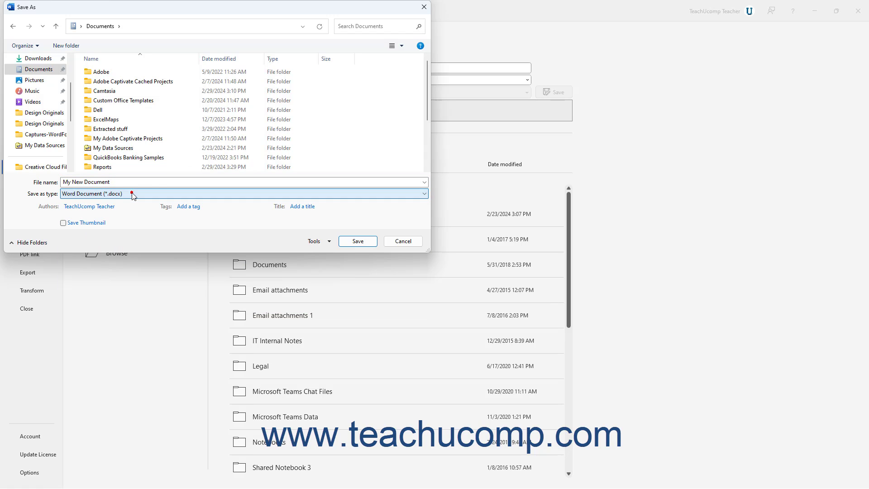
Save as My New Document, add 'This is a change.', and resave via Quick Access and File > Save
left_click(357, 242)
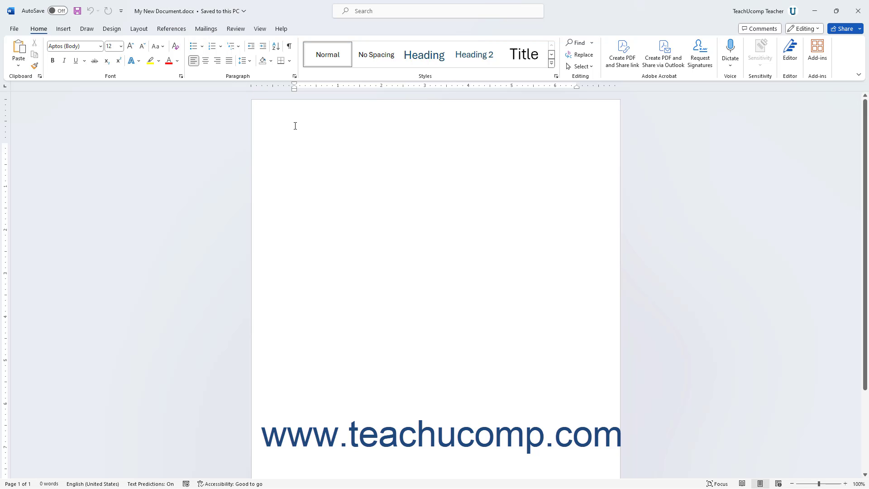
type("This is a ")
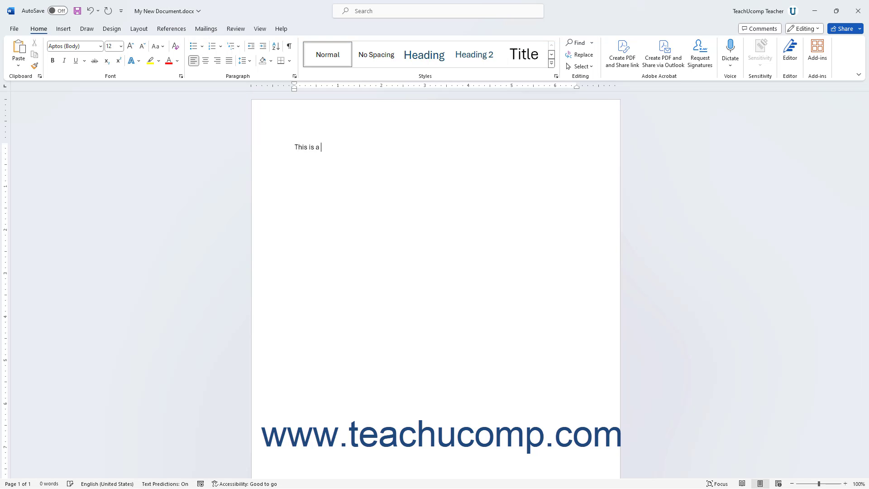
type("change.")
left_click(78, 11)
left_click(14, 29)
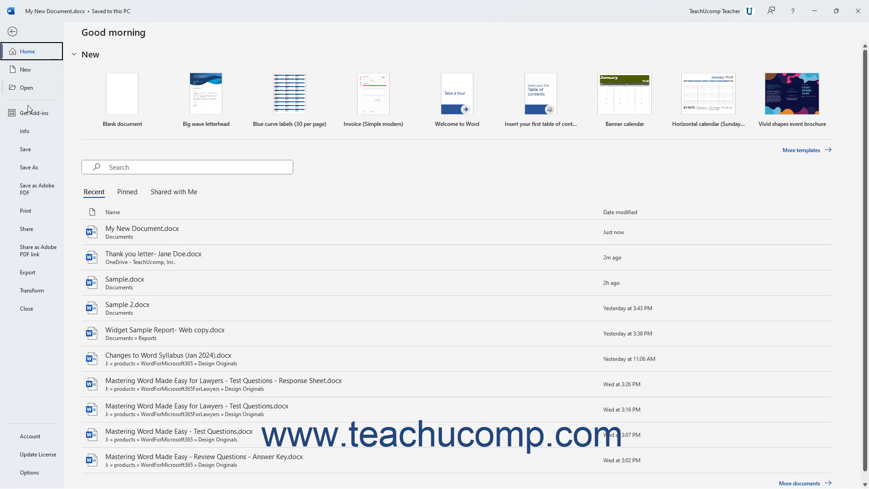
left_click(32, 149)
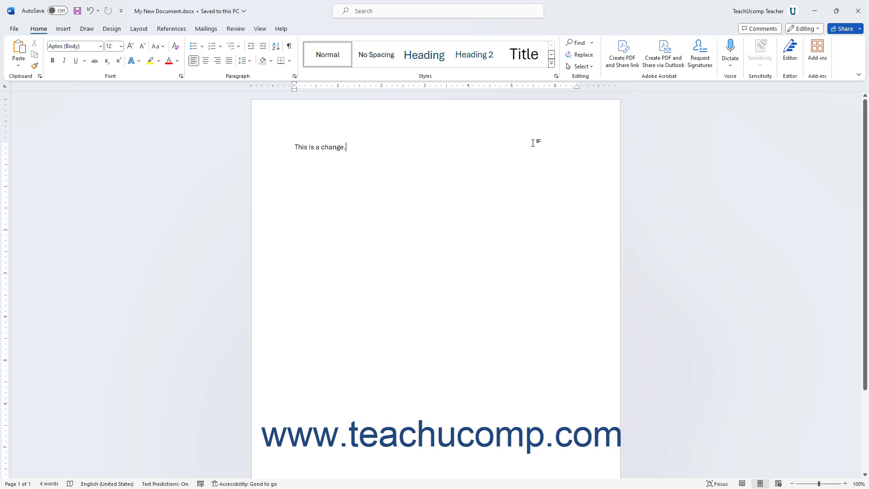
left_click(858, 11)
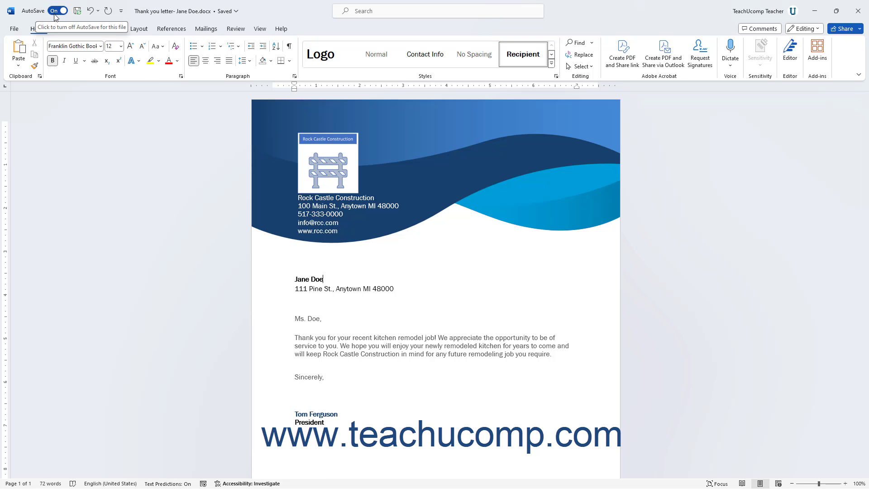
left_click(19, 32)
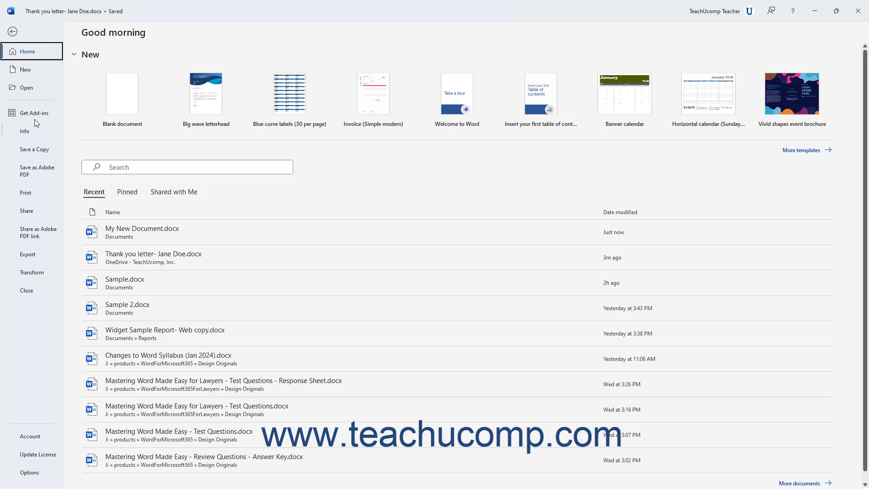
left_click(12, 31)
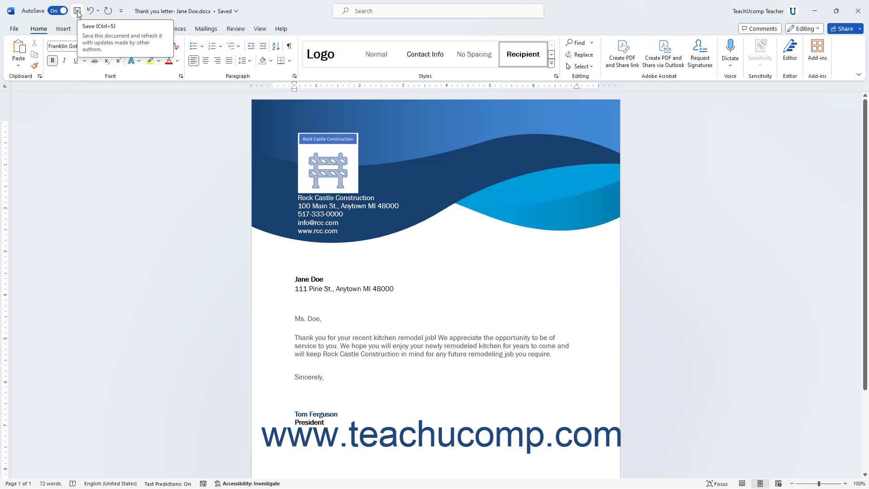
left_click(78, 12)
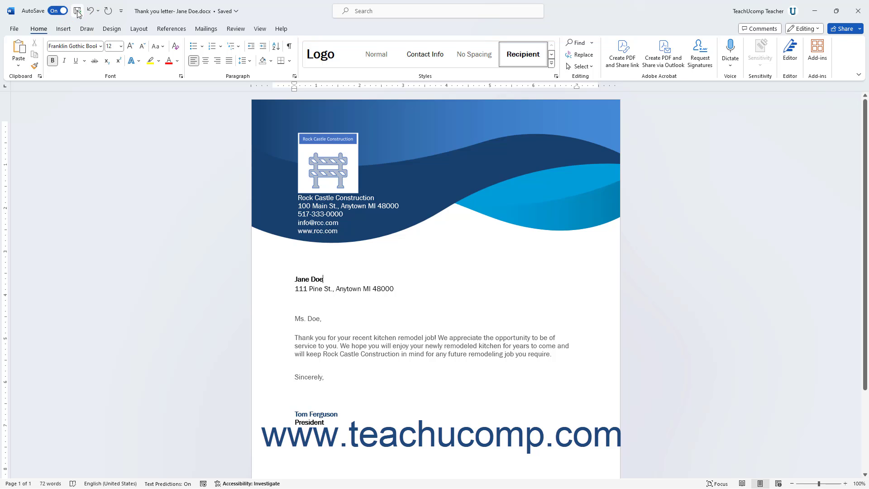